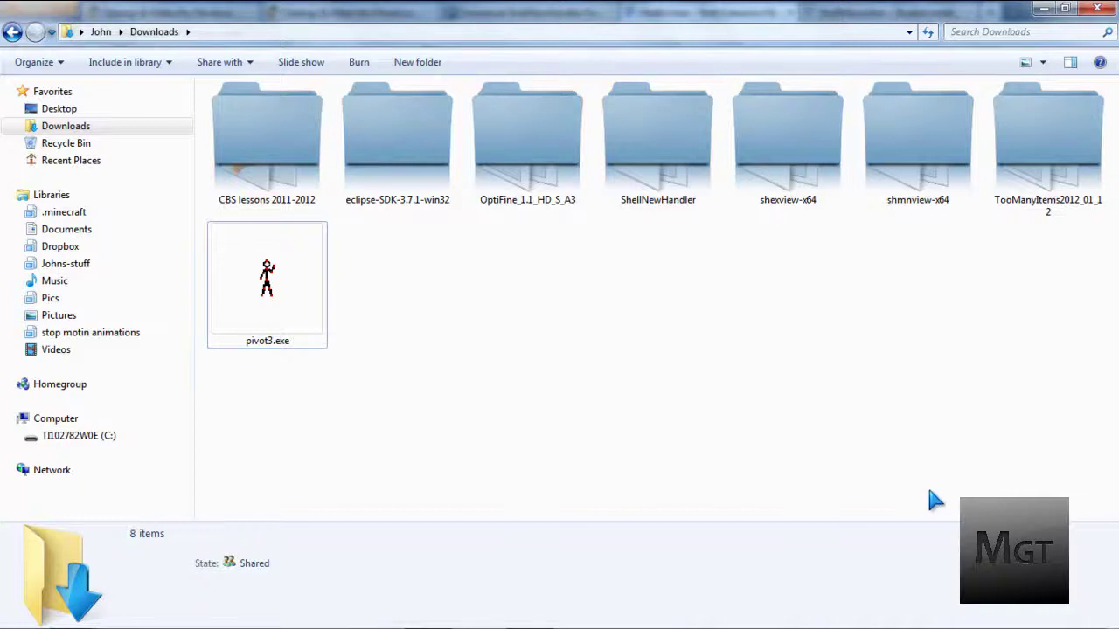
Step: Review the Downloads background context menu's View and New submenus, then reopen the menu
right_click(581, 302)
mouse_move(673, 312)
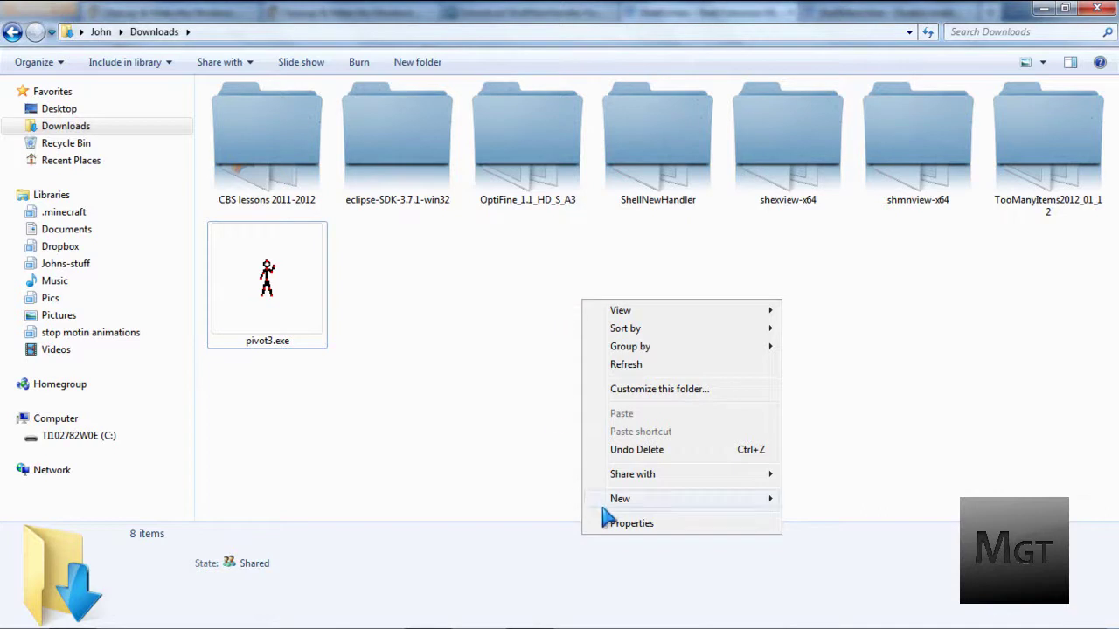
mouse_move(614, 500)
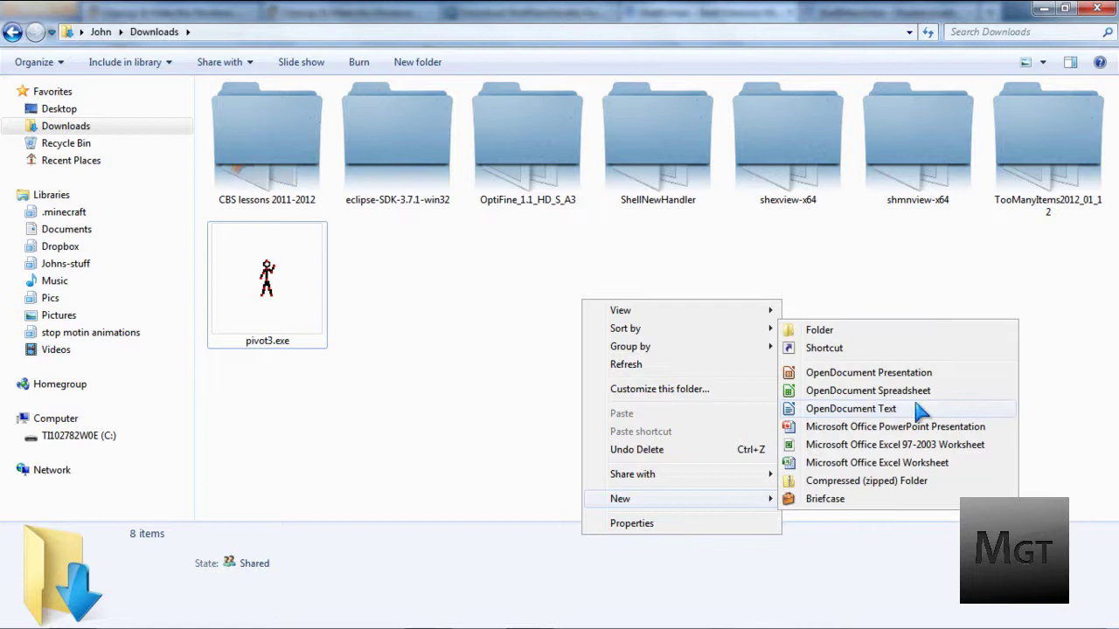
click(413, 385)
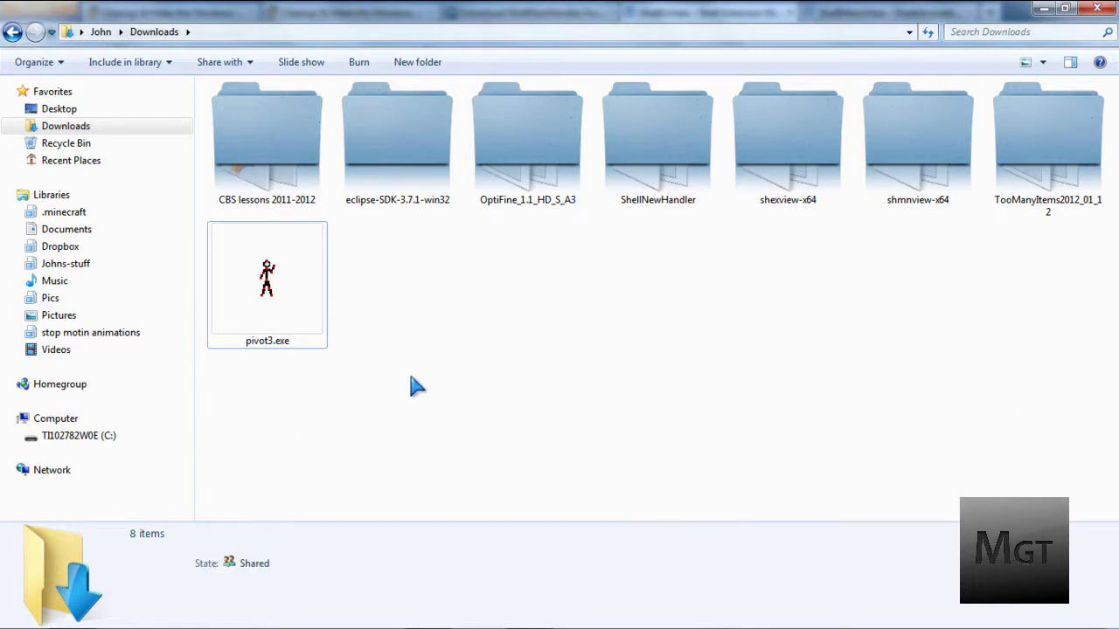
right_click(591, 330)
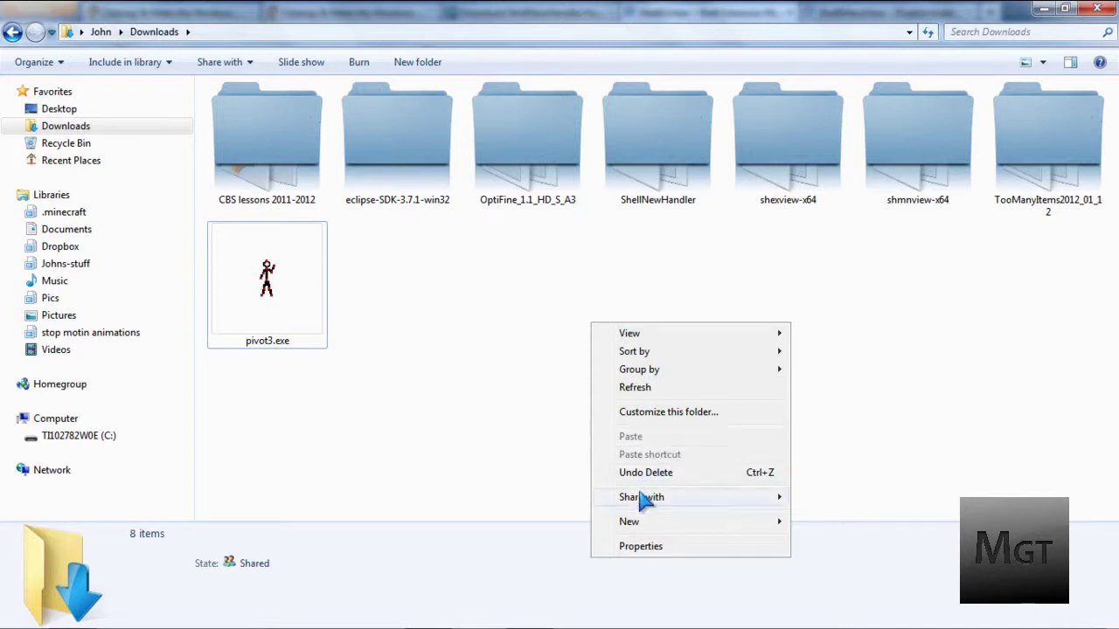
Step: Switch to Firefox and scroll nirsoft's ShellExView page to its Zip, installer and x64 download links
click(564, 406)
click(70, 614)
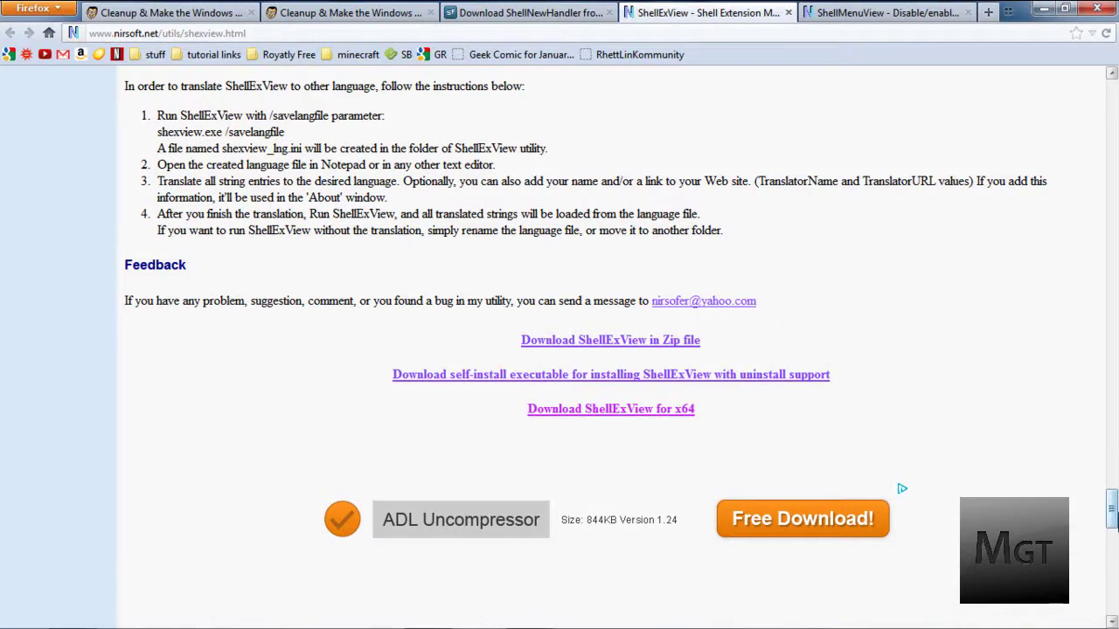
drag(1112, 518, 1110, 96)
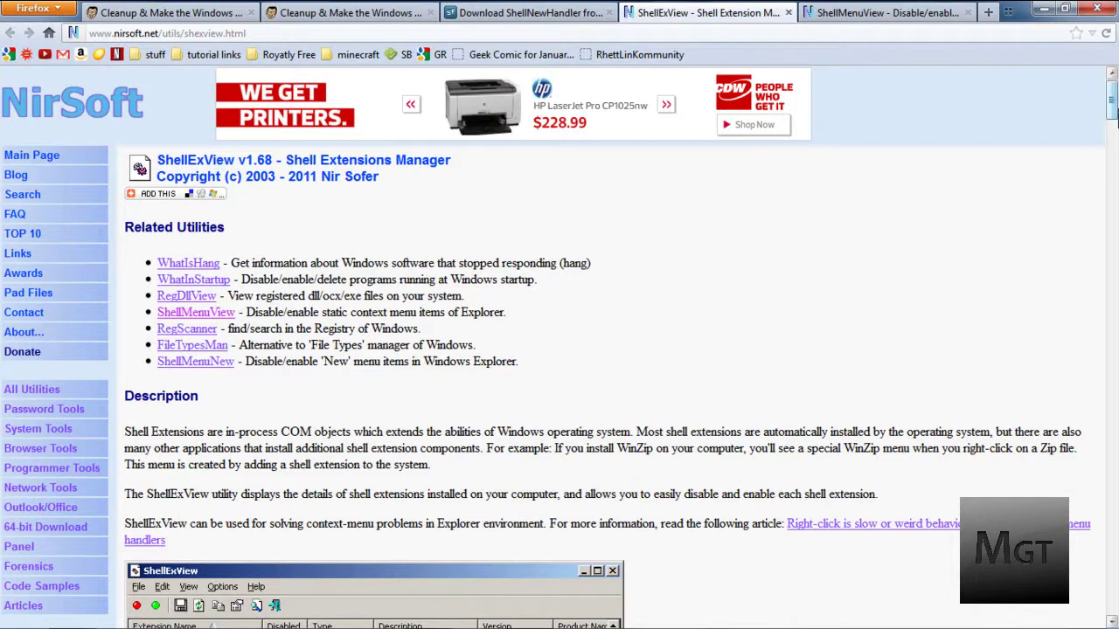
drag(1114, 112, 1109, 527)
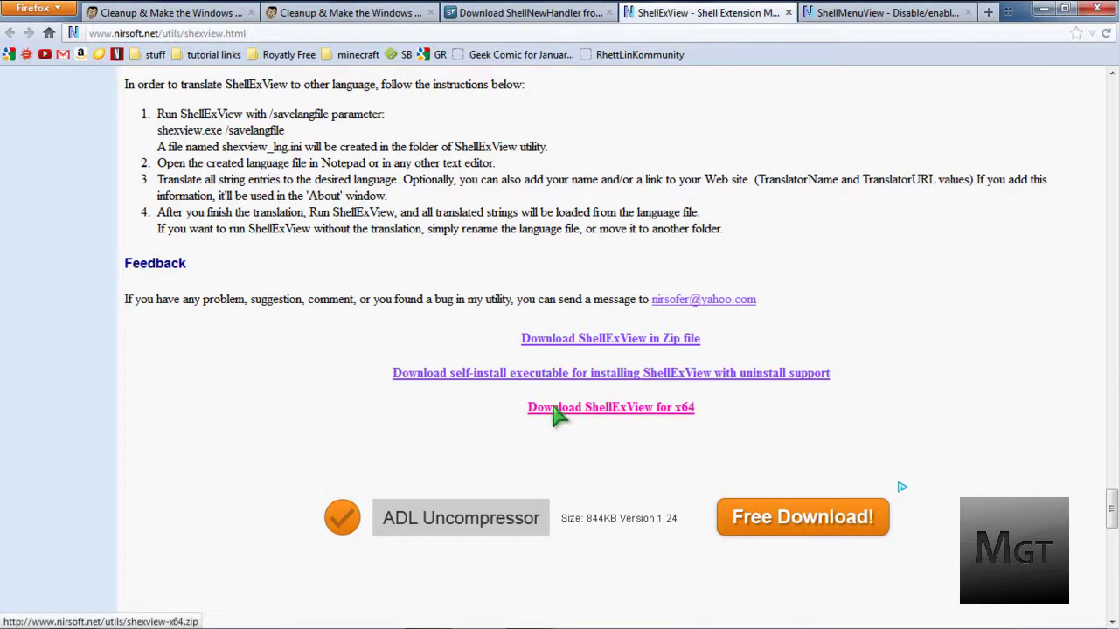
Step: Look over nirsoft's ShellMenuView page, then switch to the SourceForge ShellNewHandler download page
click(873, 21)
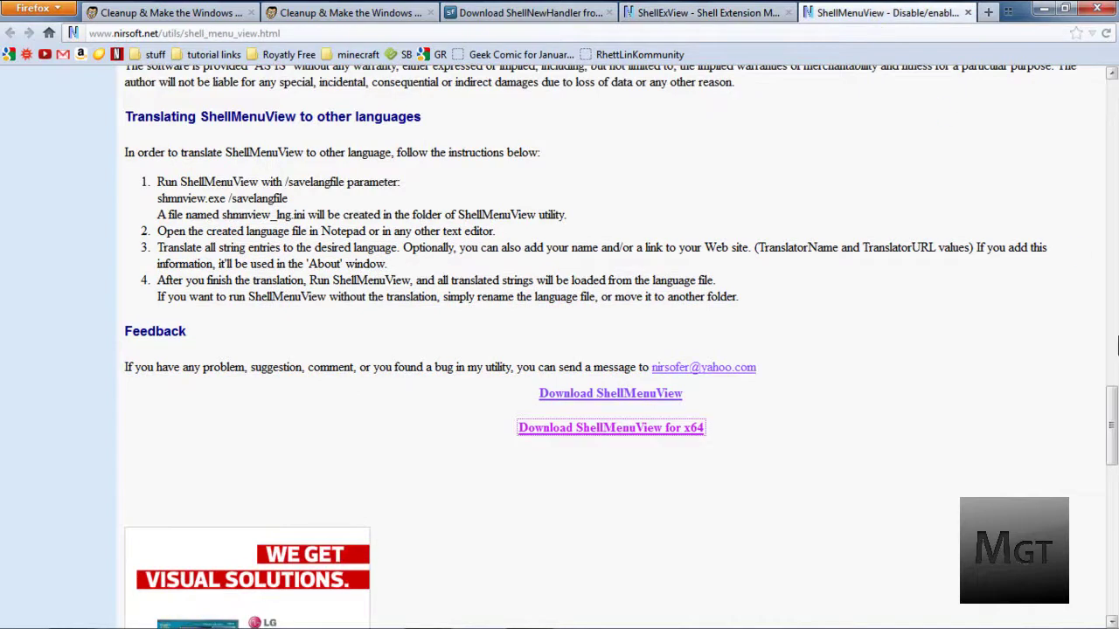
mouse_move(1112, 423)
mouse_down()
mouse_move(1113, 105)
mouse_move(1112, 430)
mouse_up()
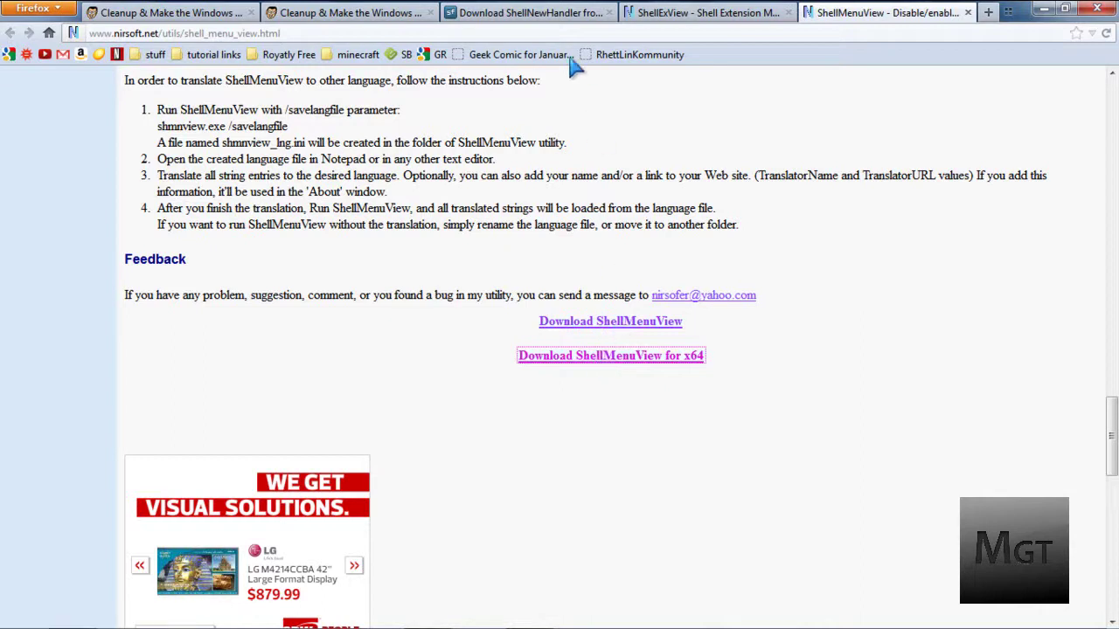
click(563, 26)
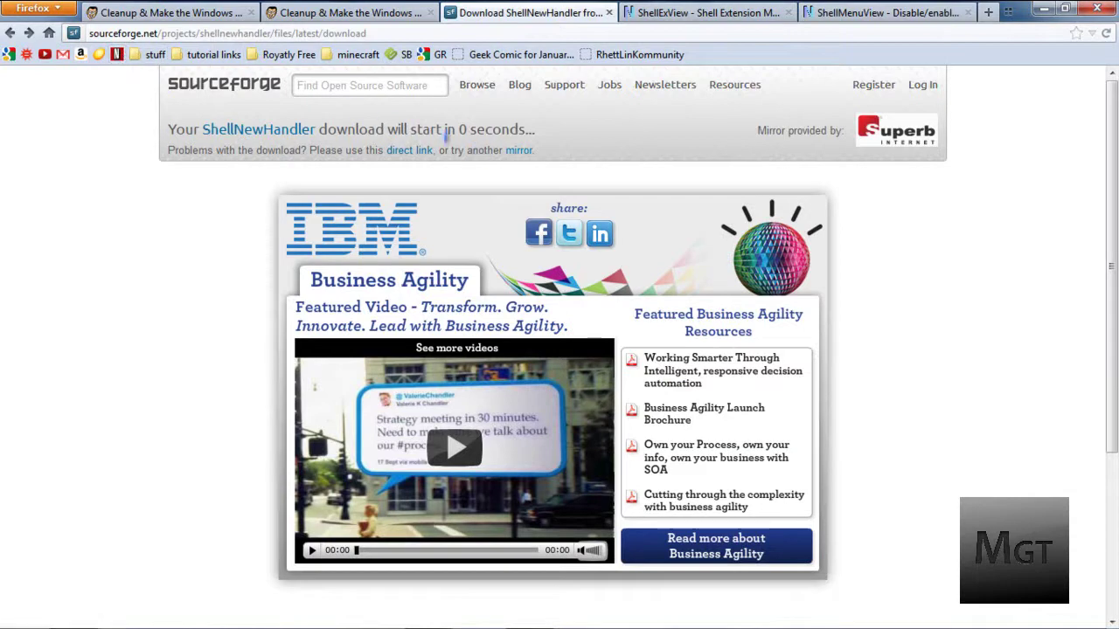
Step: Run shexview.exe from Downloads\shexview-x64 and approve the UAC prompt
click(1042, 8)
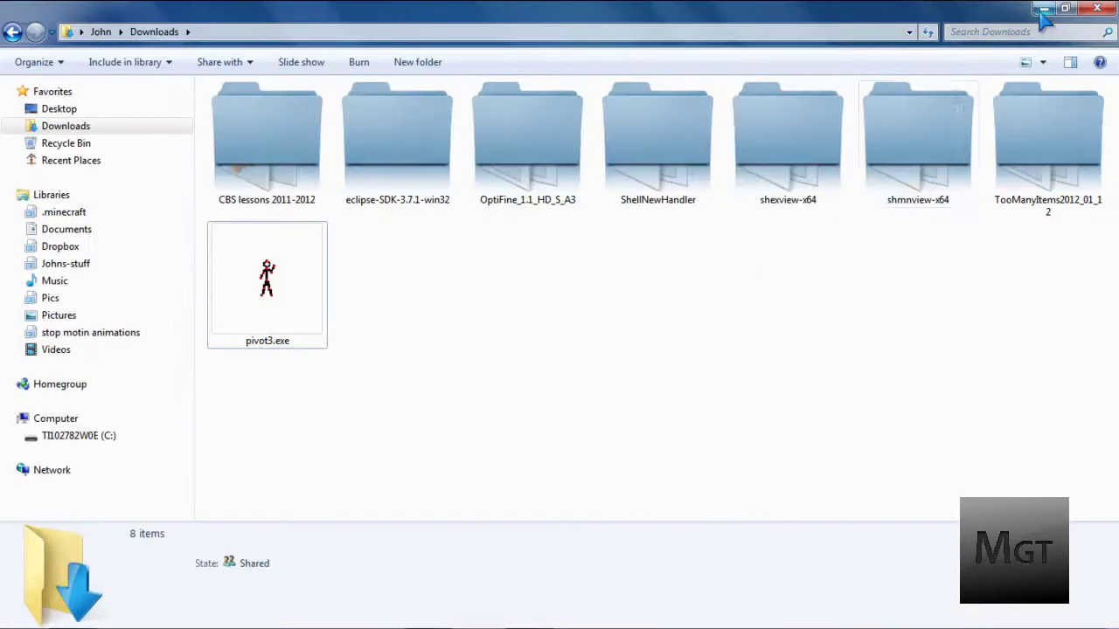
click(806, 170)
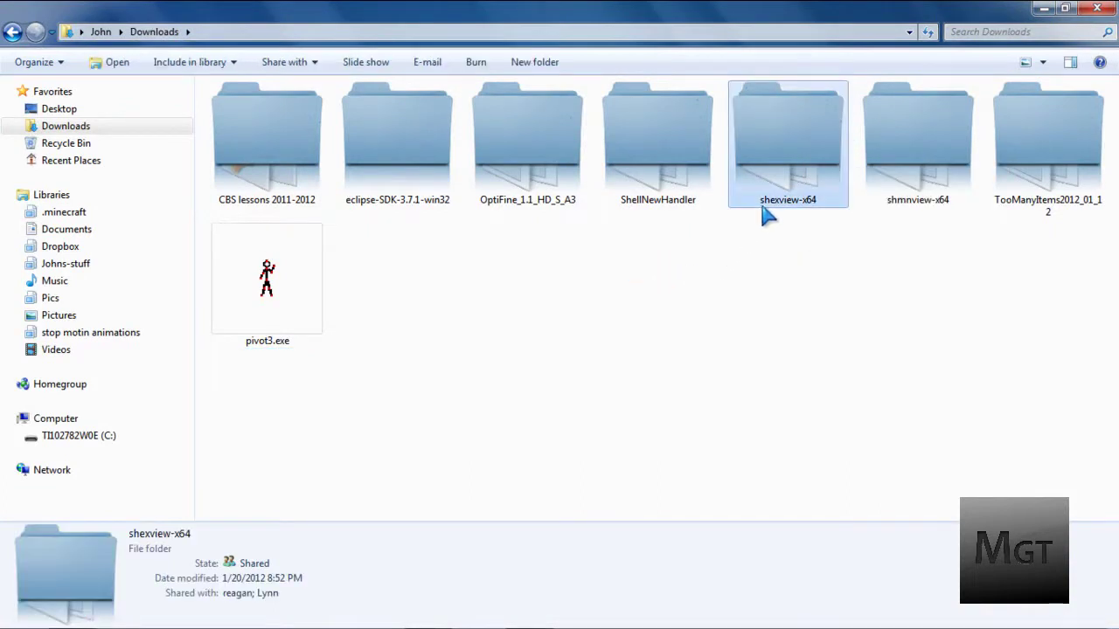
mouse_move(766, 216)
double_click(763, 188)
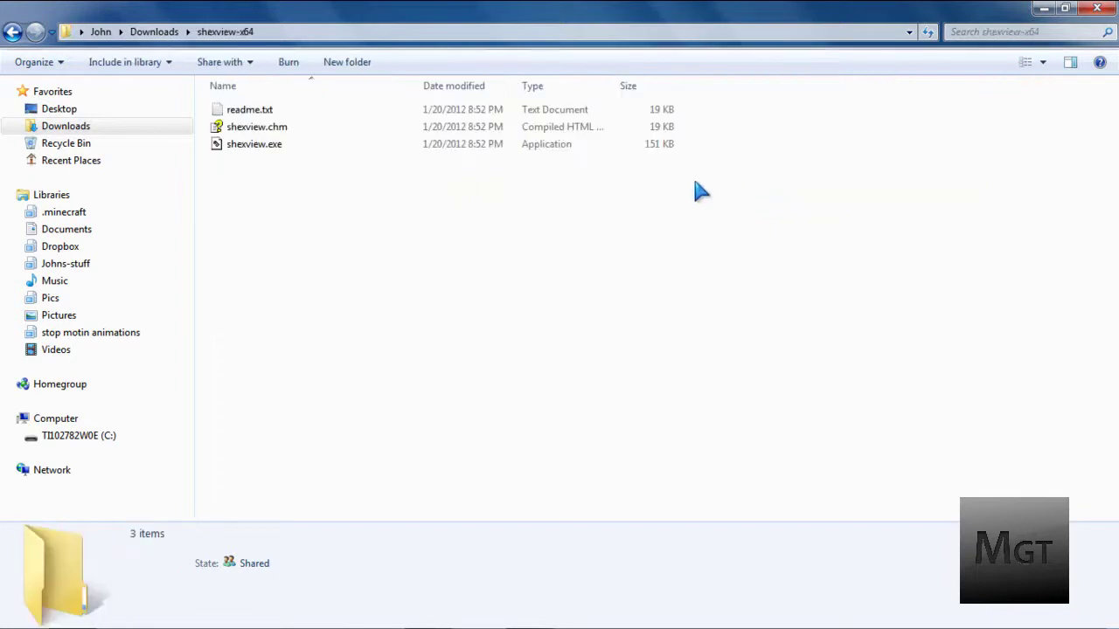
click(299, 149)
double_click(300, 149)
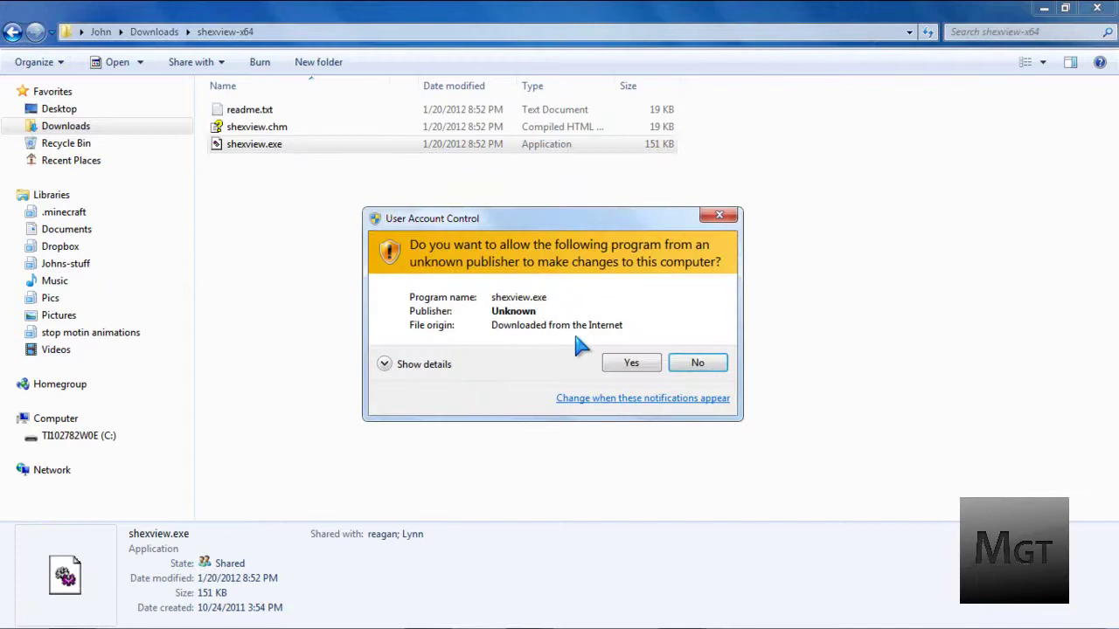
click(630, 361)
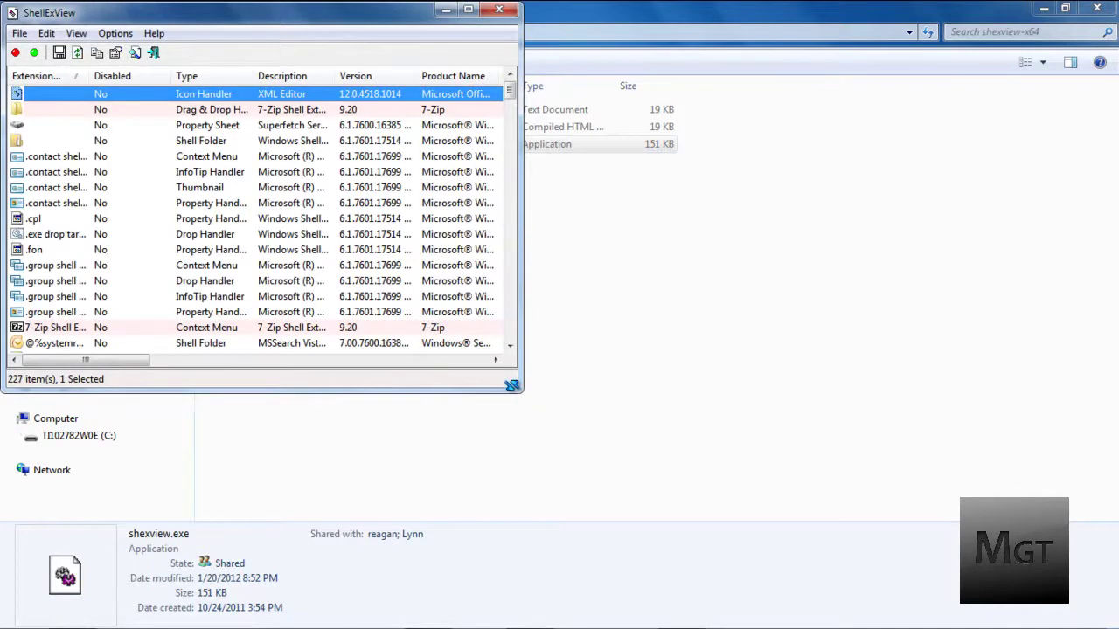
Step: Enlarge ShellExView, widen the Extension Name column, and select the .group shell extension handler entry
drag(516, 397, 956, 543)
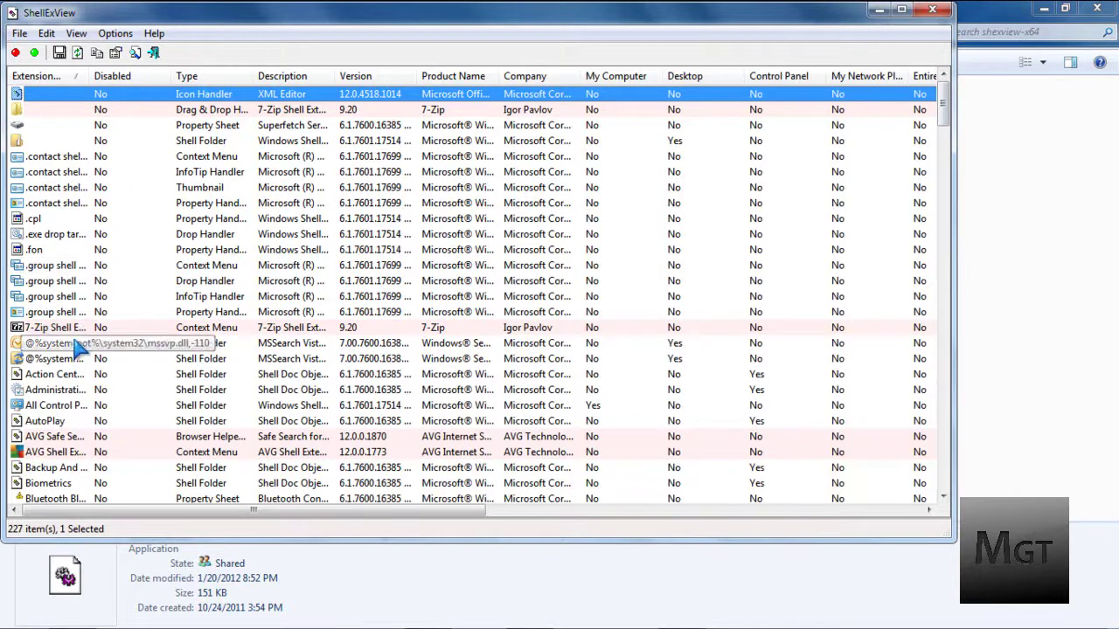
drag(90, 76, 174, 76)
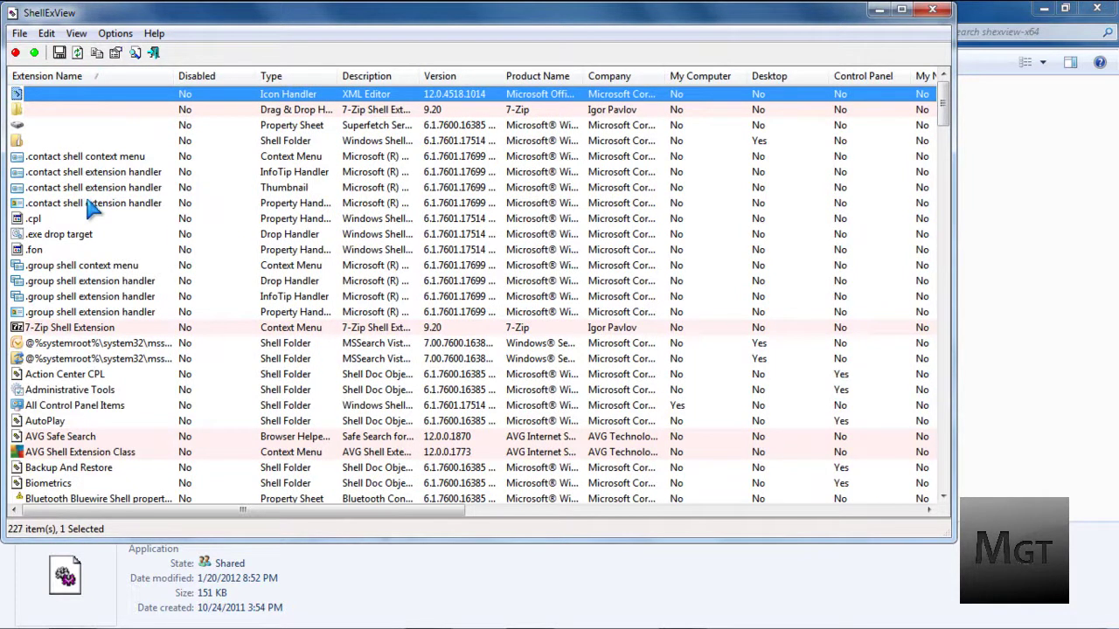
click(98, 282)
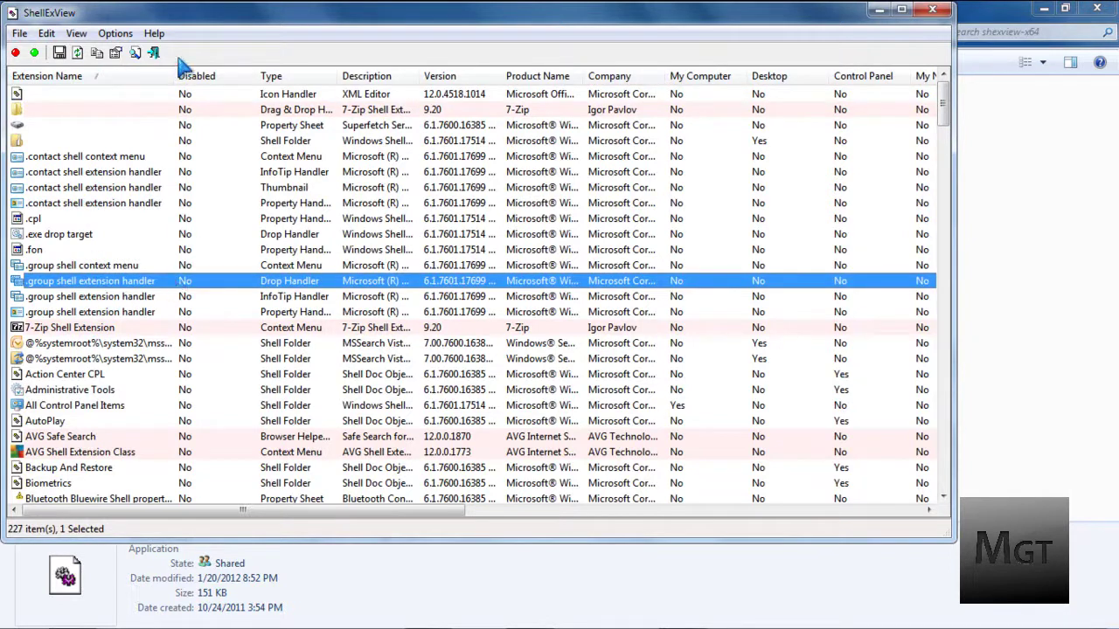
Step: Disable the three .group shell extension handler entries, confirm, and scroll the list to check
click(16, 54)
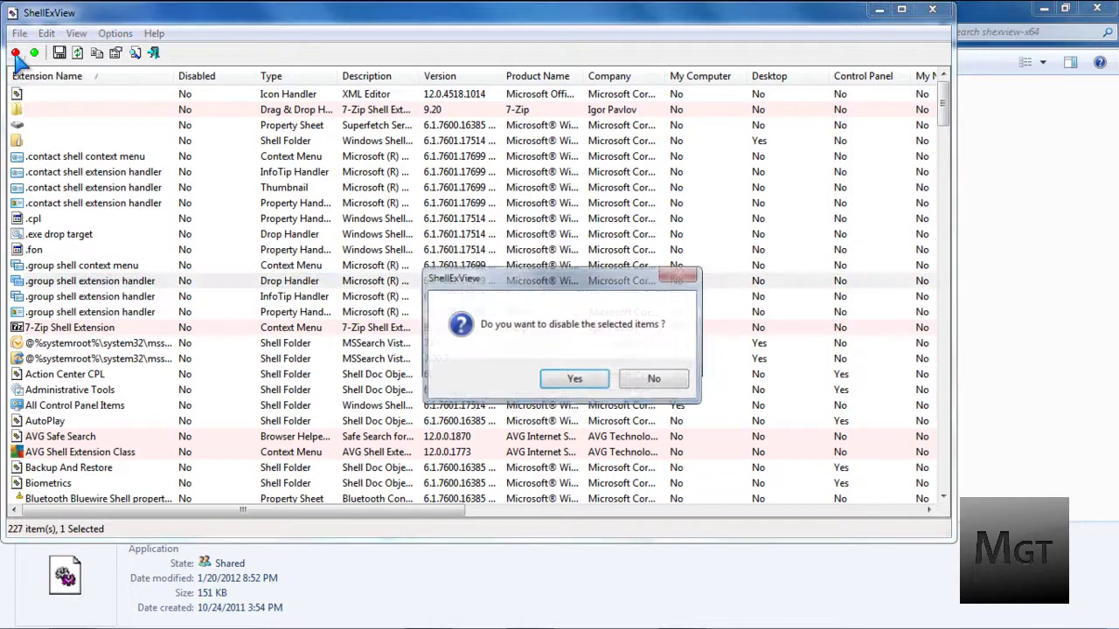
click(574, 379)
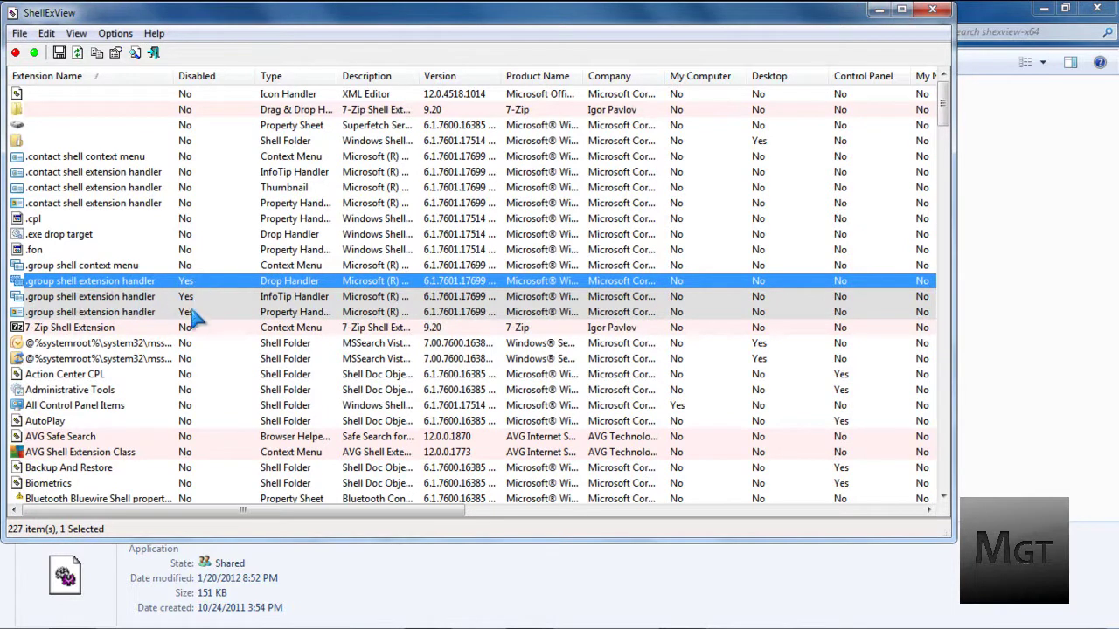
scroll(200, 296, down, 7)
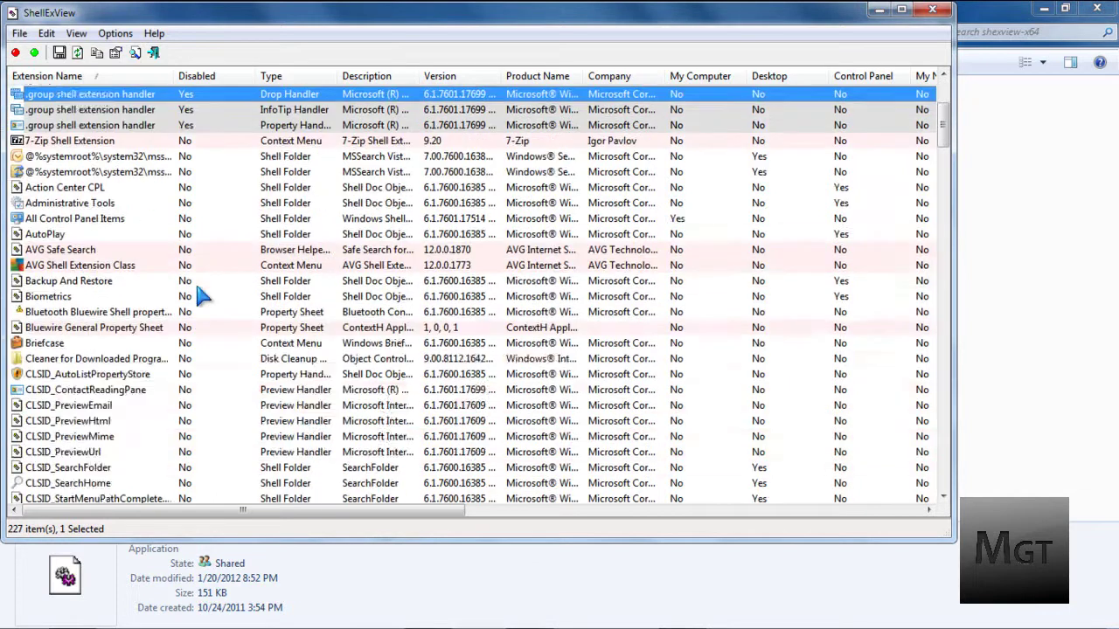
scroll(199, 297, down, 15)
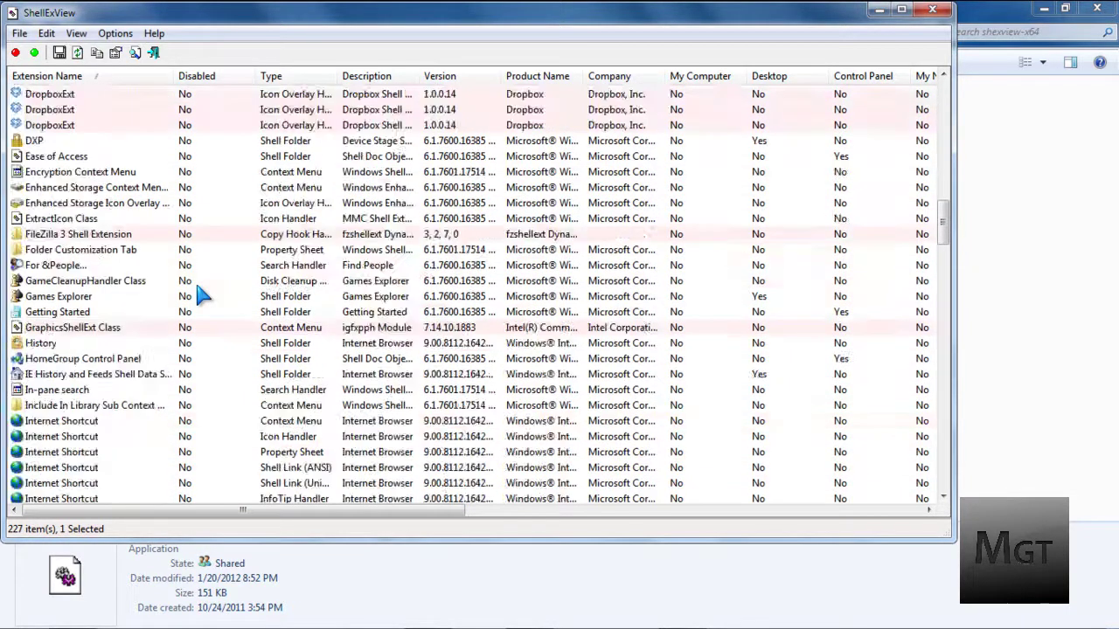
scroll(200, 296, up, 2)
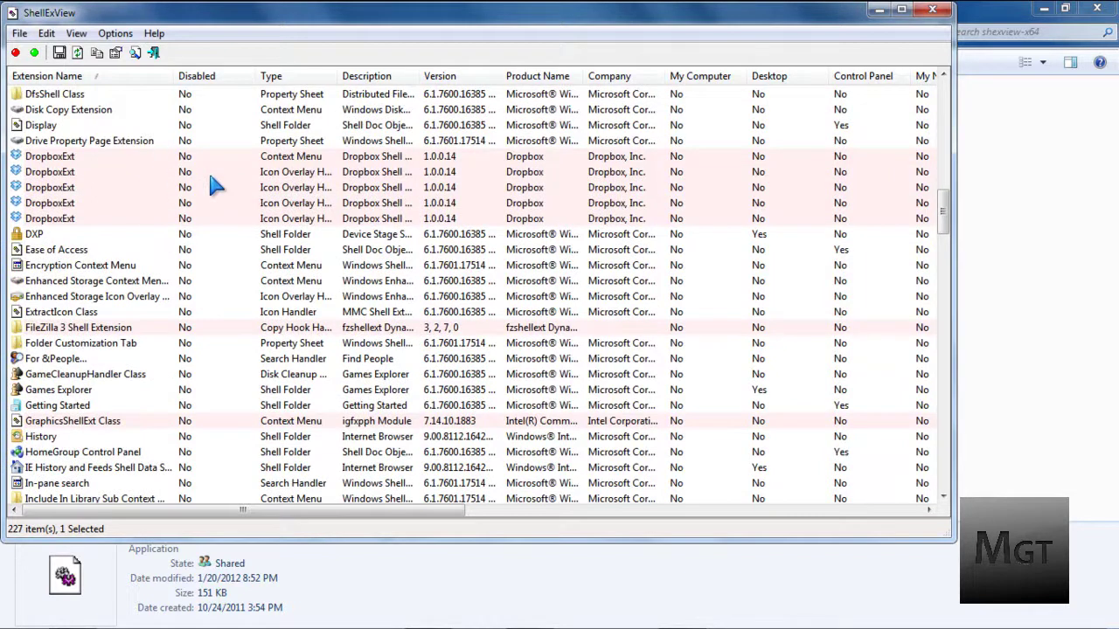
scroll(215, 185, down, 12)
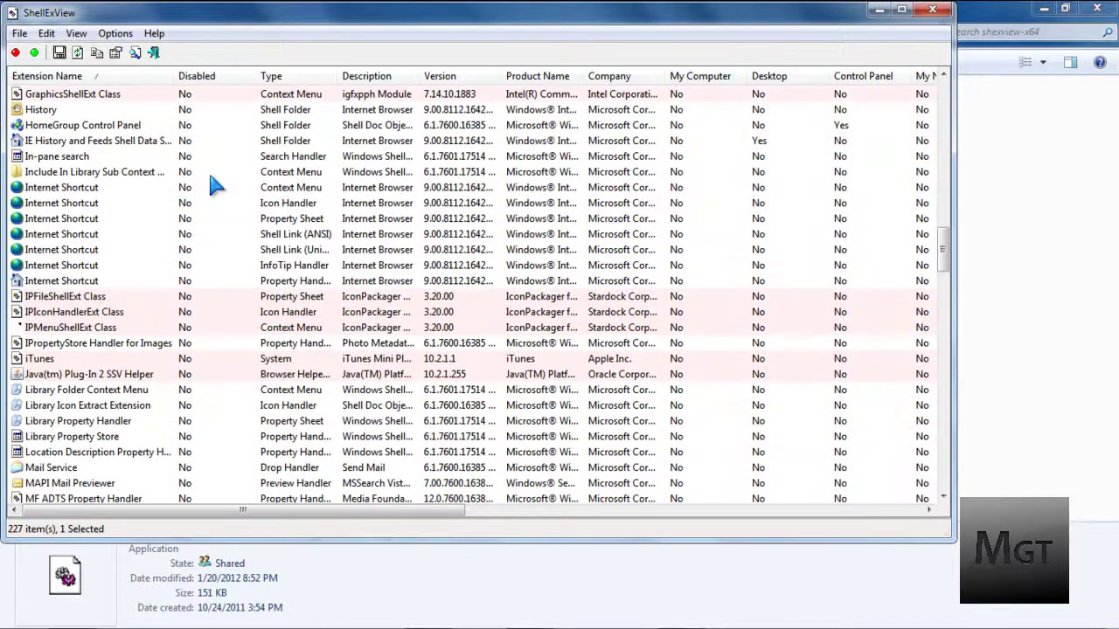
scroll(214, 185, down, 20)
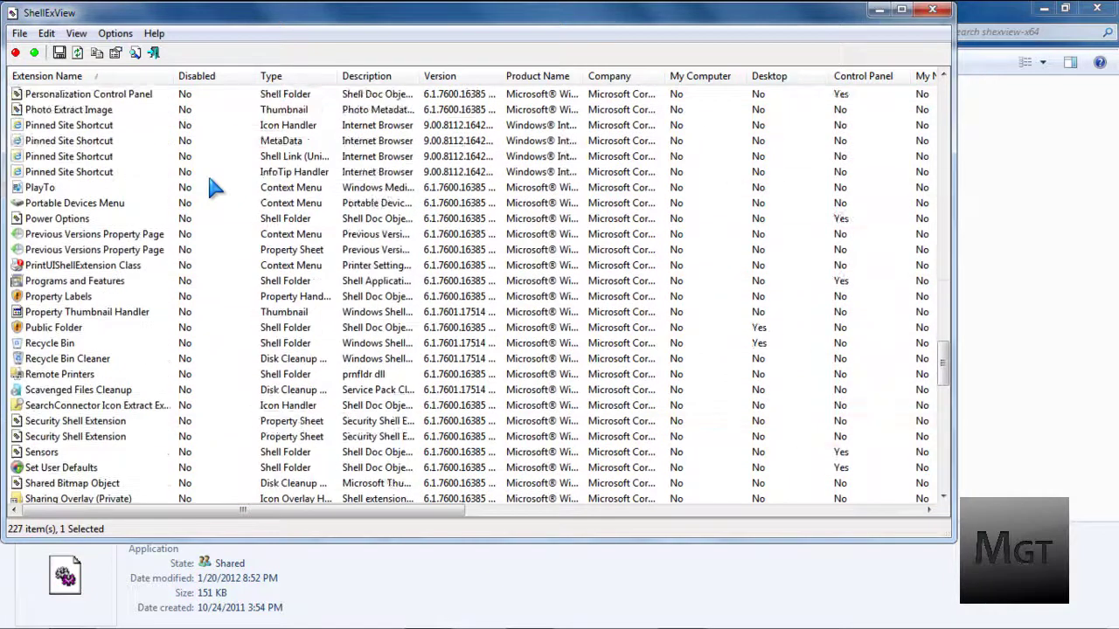
scroll(215, 186, down, 6)
scroll(214, 186, down, 10)
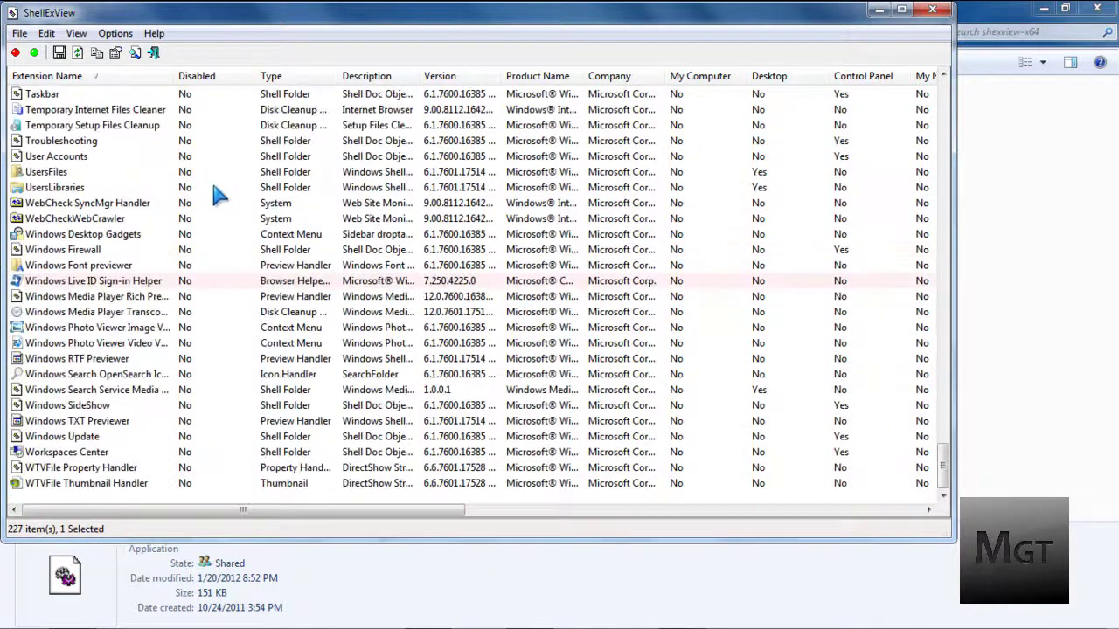
Step: Close ShellExView and start shmnview.exe from Downloads\shmnview-x64 with admin rights
click(932, 9)
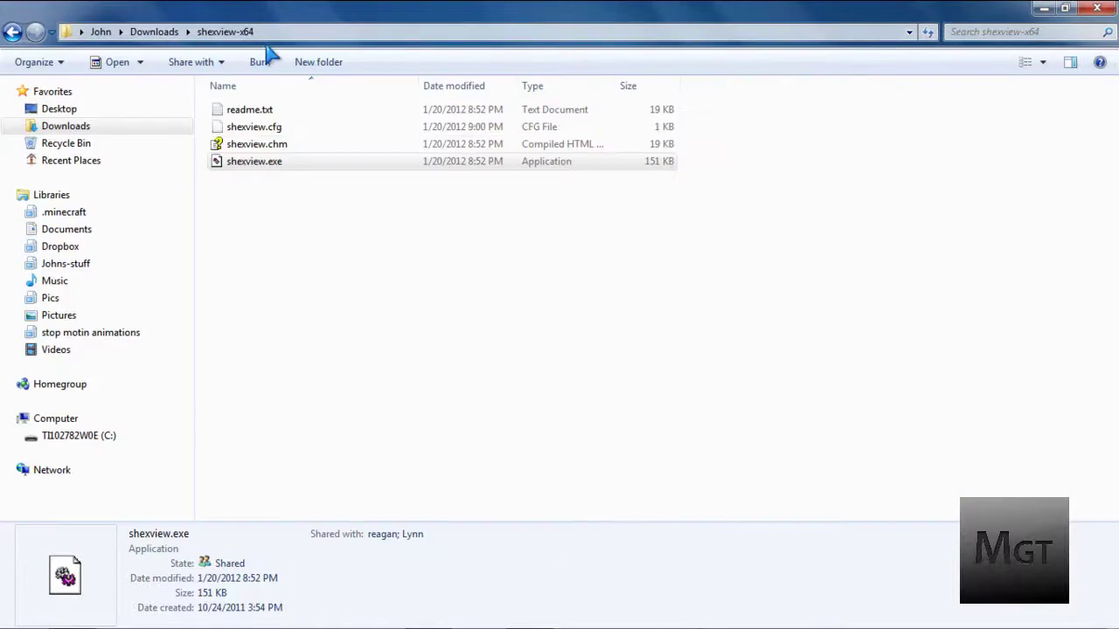
click(150, 32)
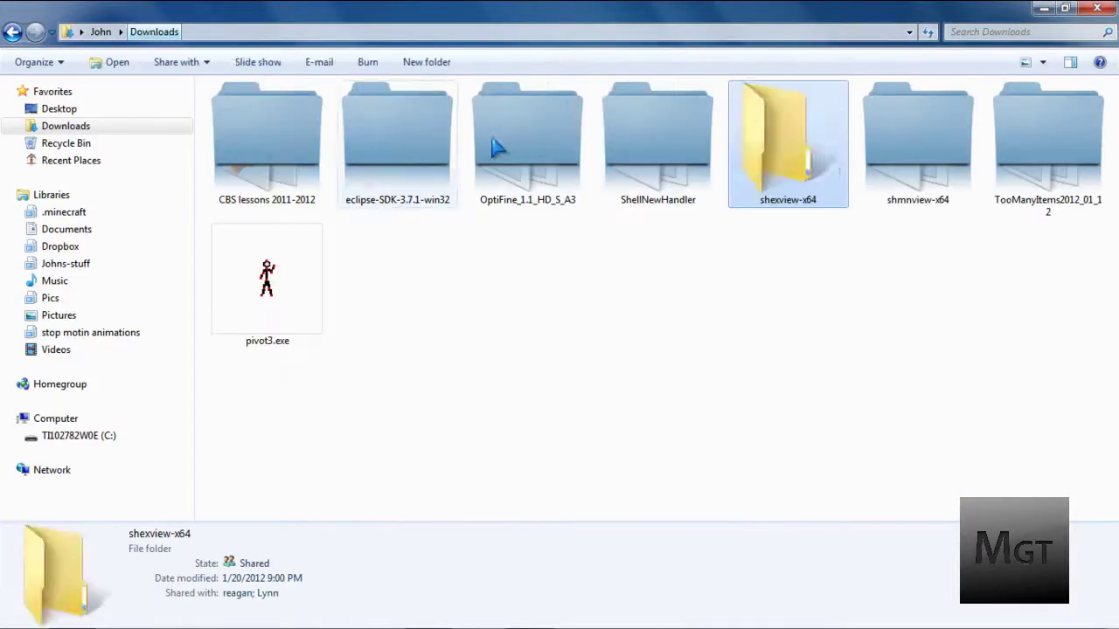
double_click(929, 167)
double_click(310, 151)
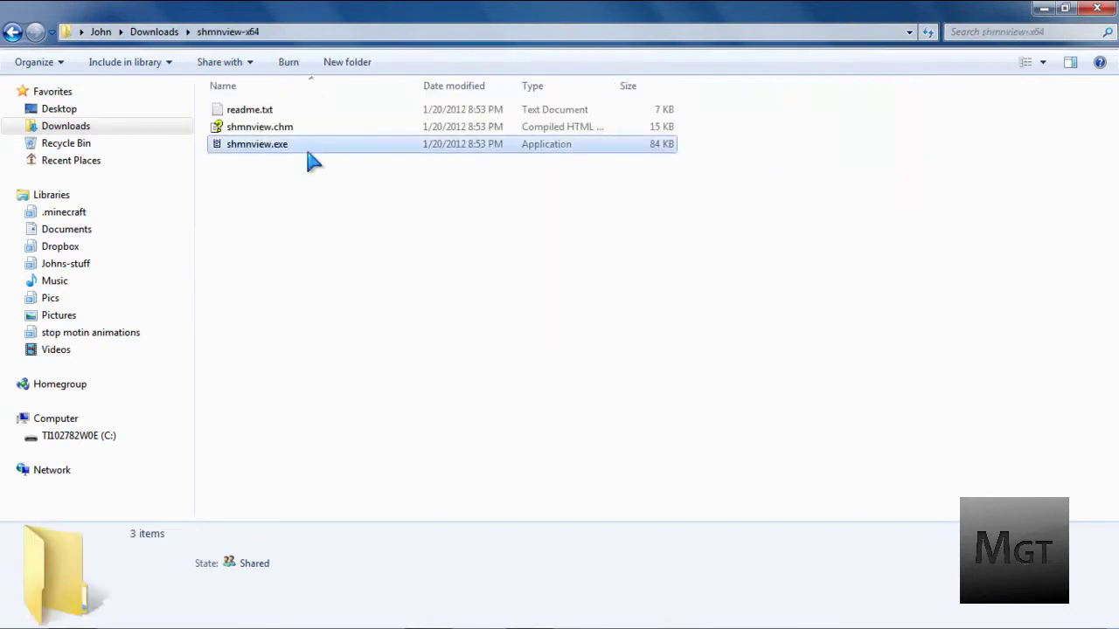
click(631, 364)
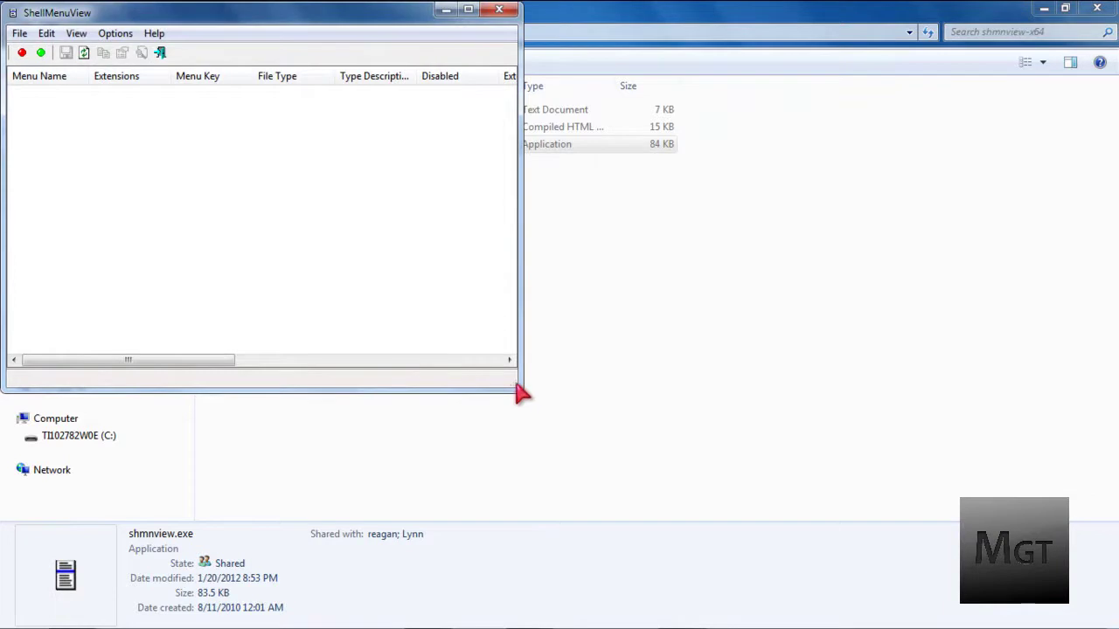
Step: Enlarge the ShellMenuView window and scroll through its 181 context menu items
drag(515, 383, 879, 563)
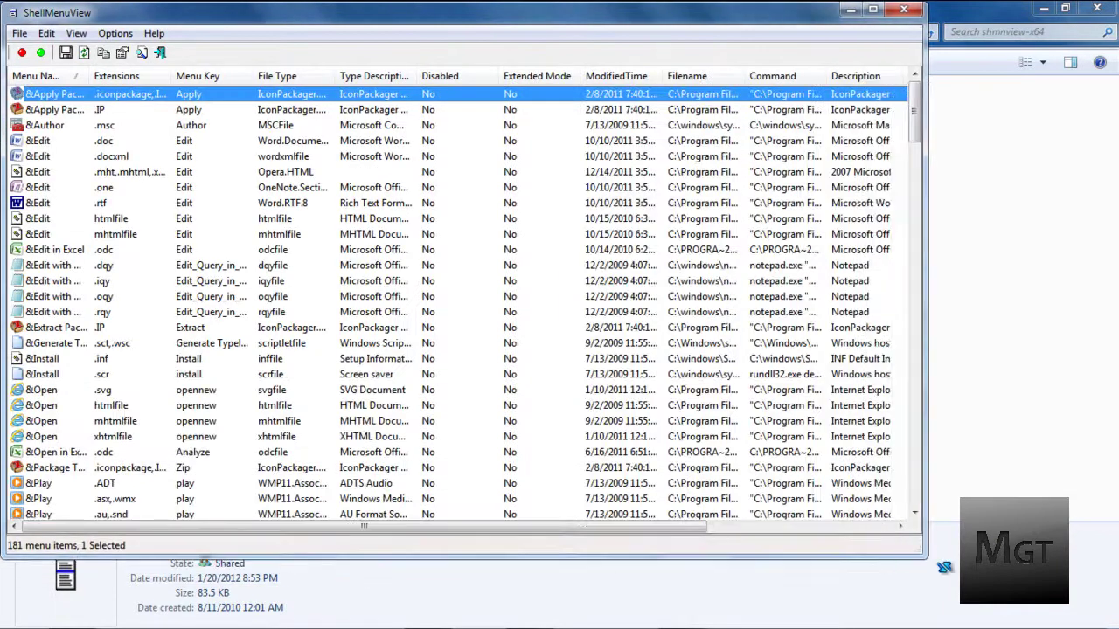
drag(944, 567, 960, 576)
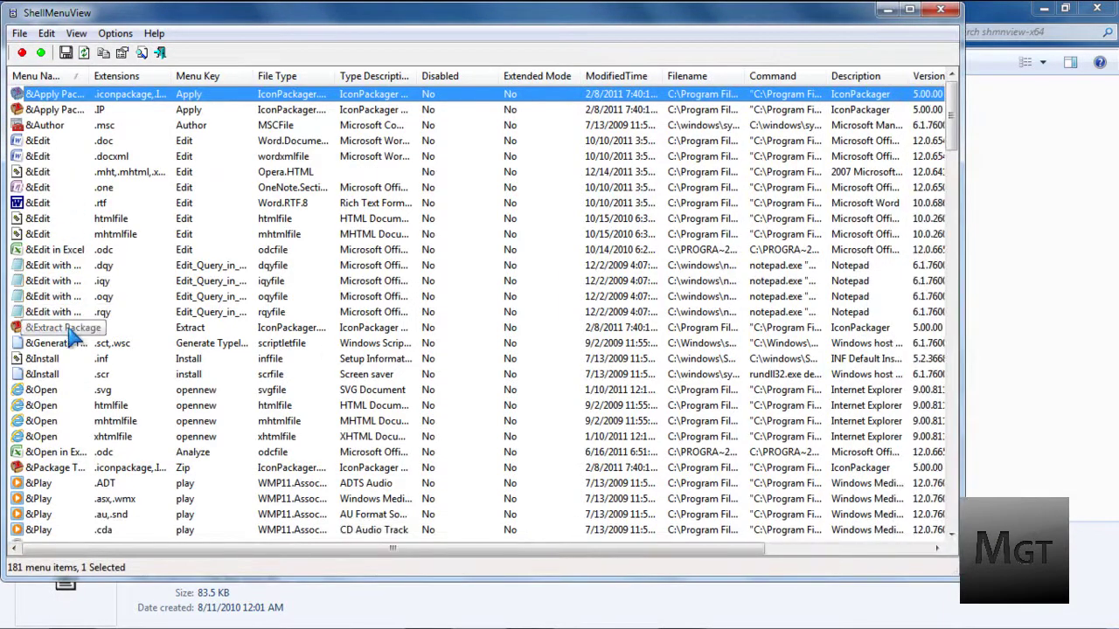
scroll(74, 323, down, 5)
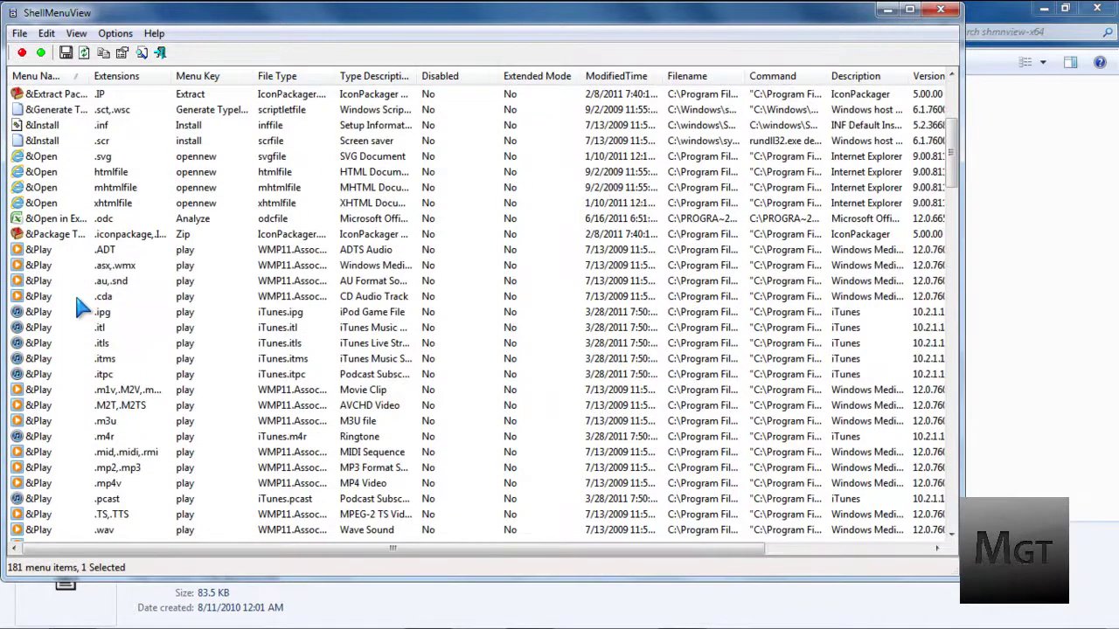
scroll(77, 306, down, 20)
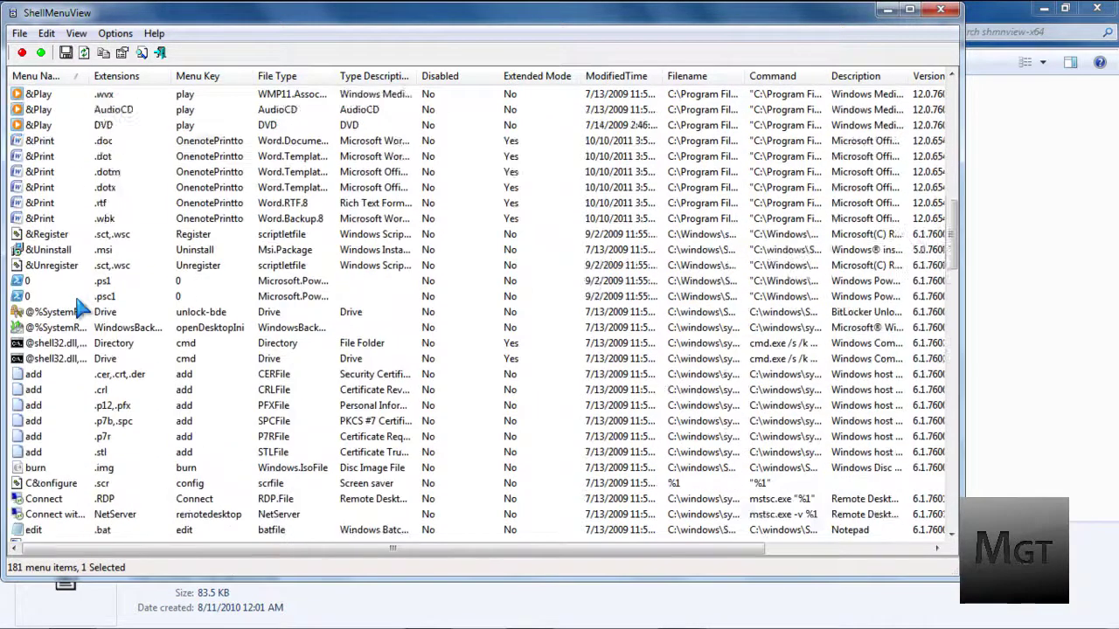
scroll(77, 306, down, 12)
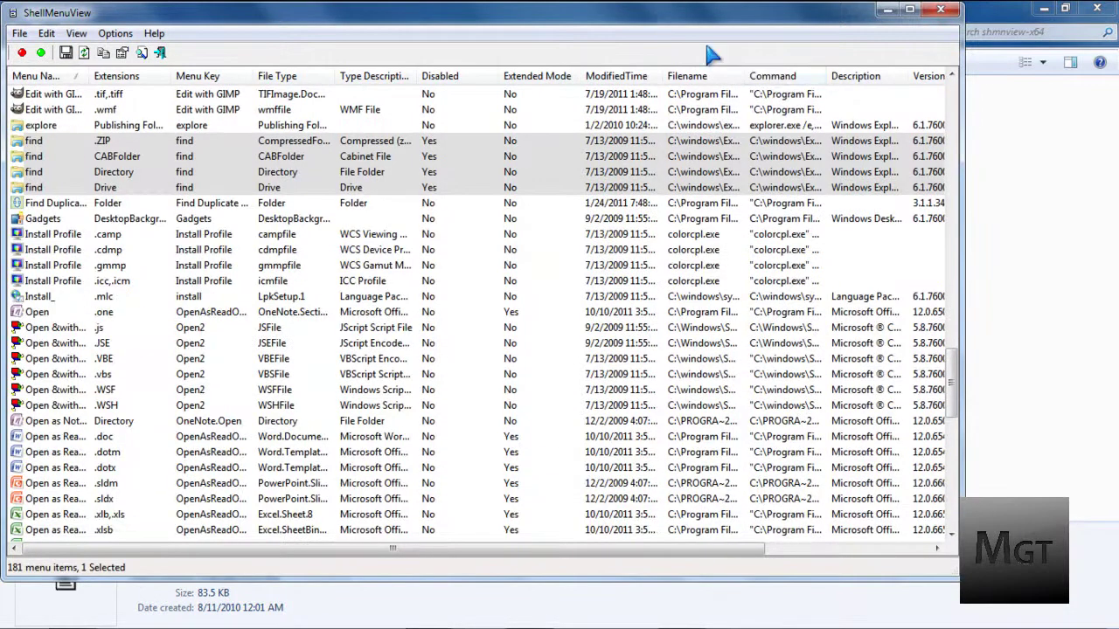
Step: Close ShellMenuView completely via its taskbar jump list
key(alt+F4)
right_click(1062, 185)
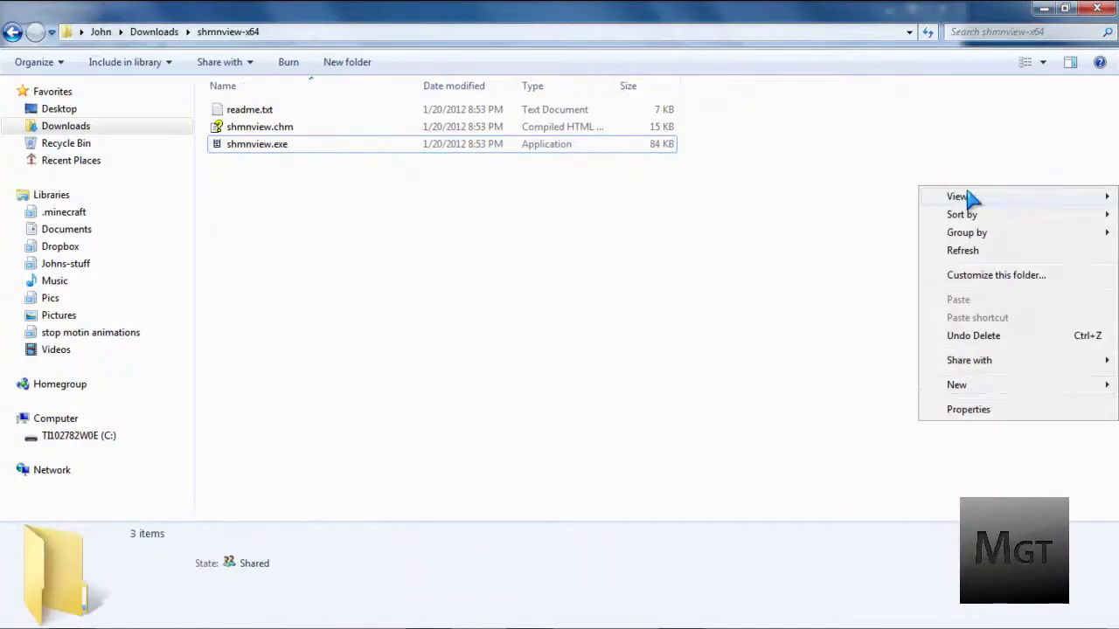
click(859, 443)
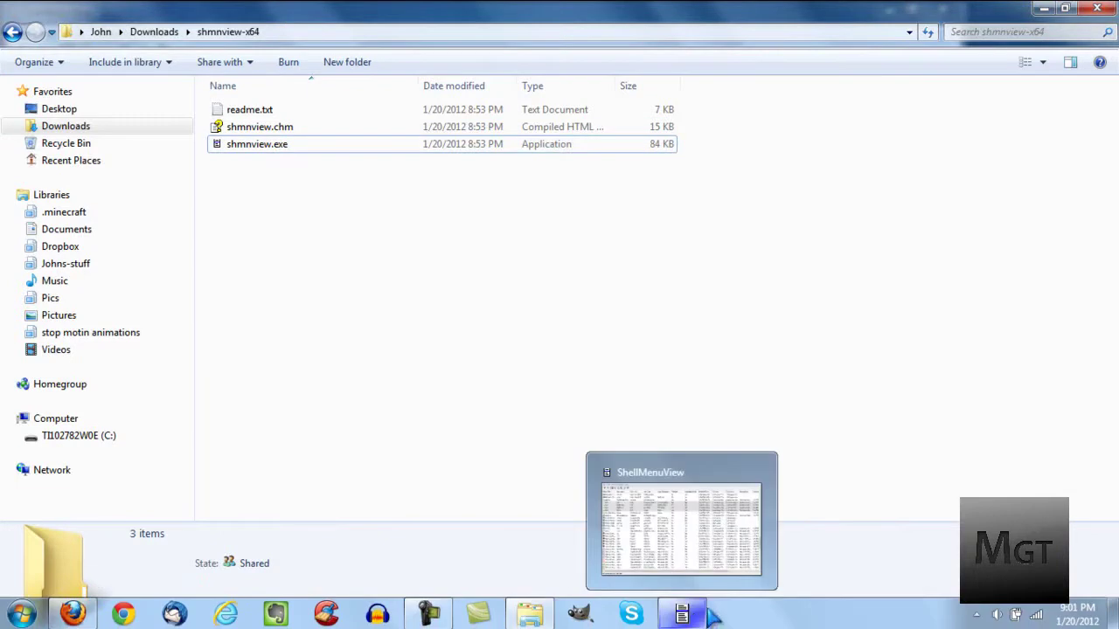
drag(684, 617, 691, 584)
click(685, 577)
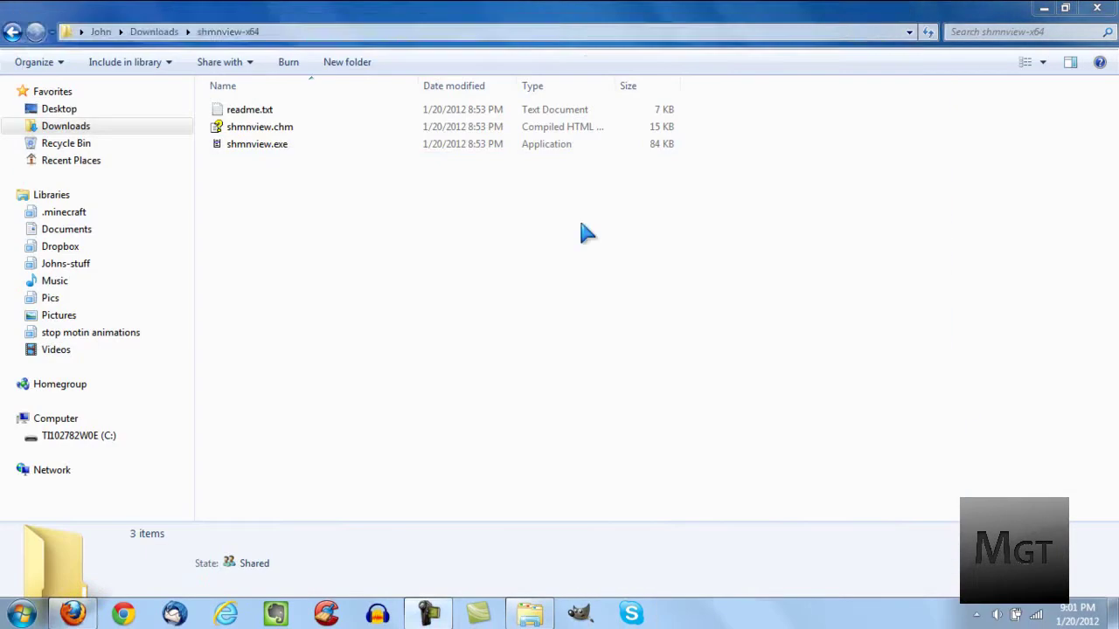
Step: Open Downloads\ShellNewHandler and launch ShellNewHandler.exe
click(155, 33)
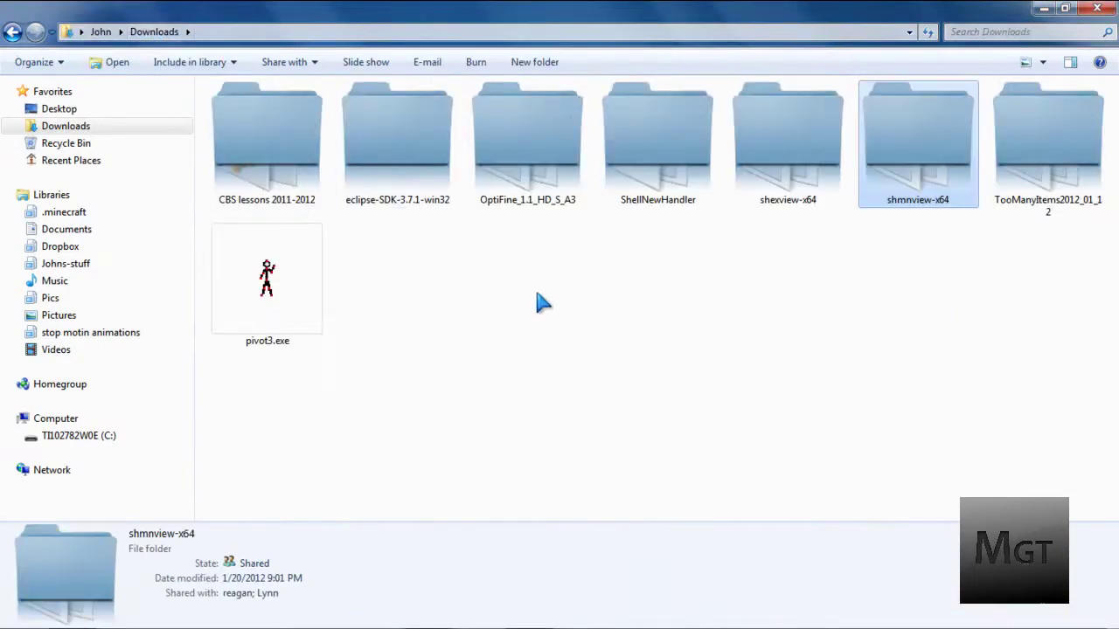
double_click(660, 157)
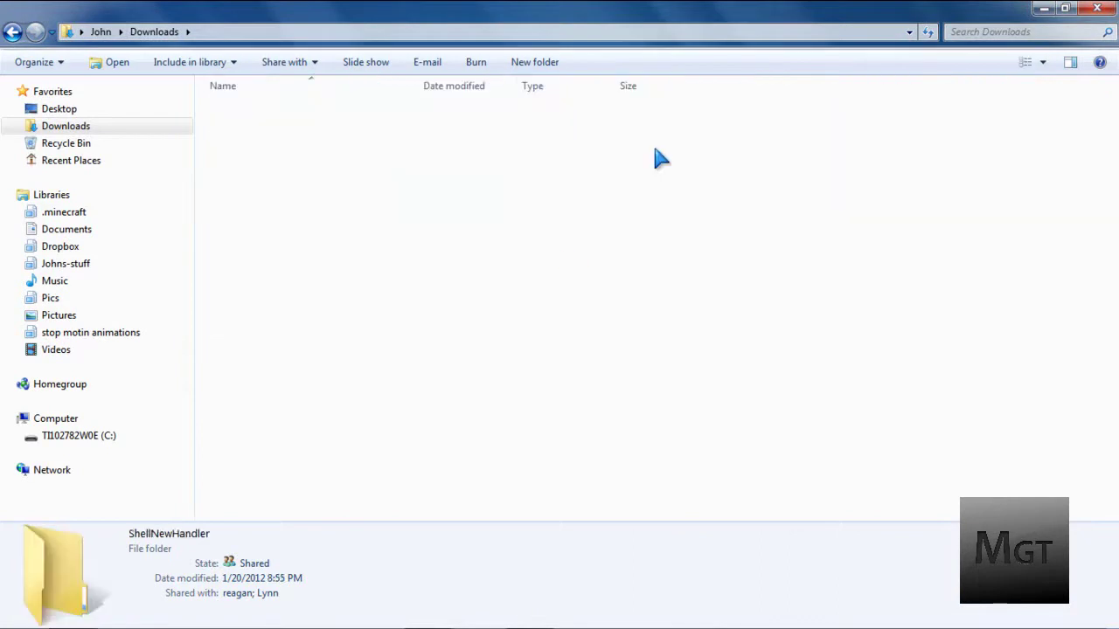
double_click(319, 134)
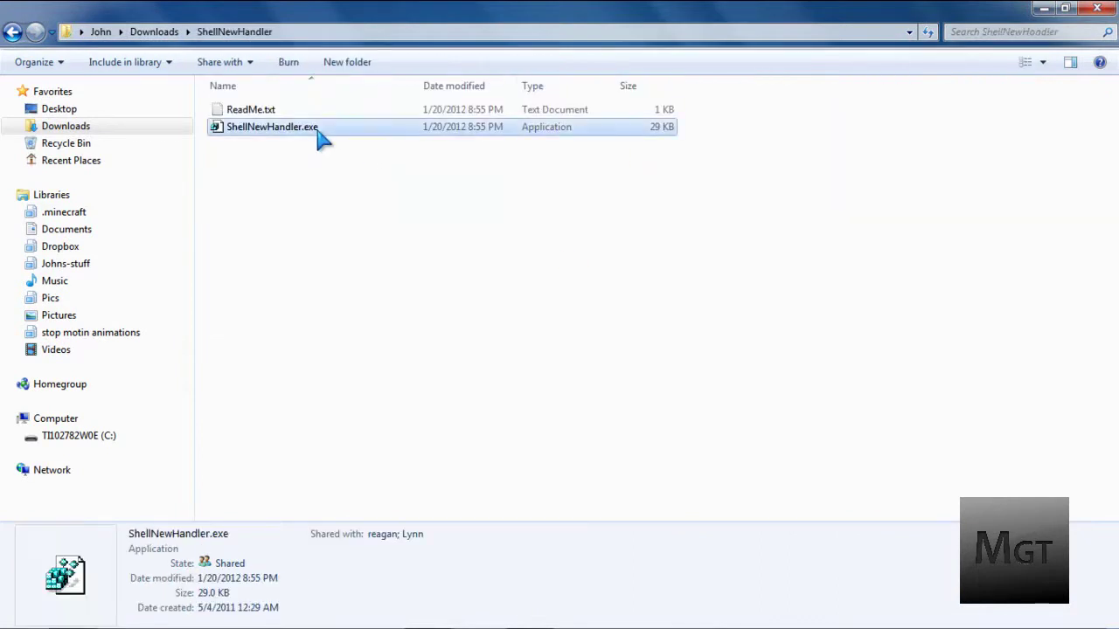
Step: Approve UAC and untick the Briefcase, Excel.Sheet.12 and PowerPoint new-file entries in ShellNewHandler
click(626, 367)
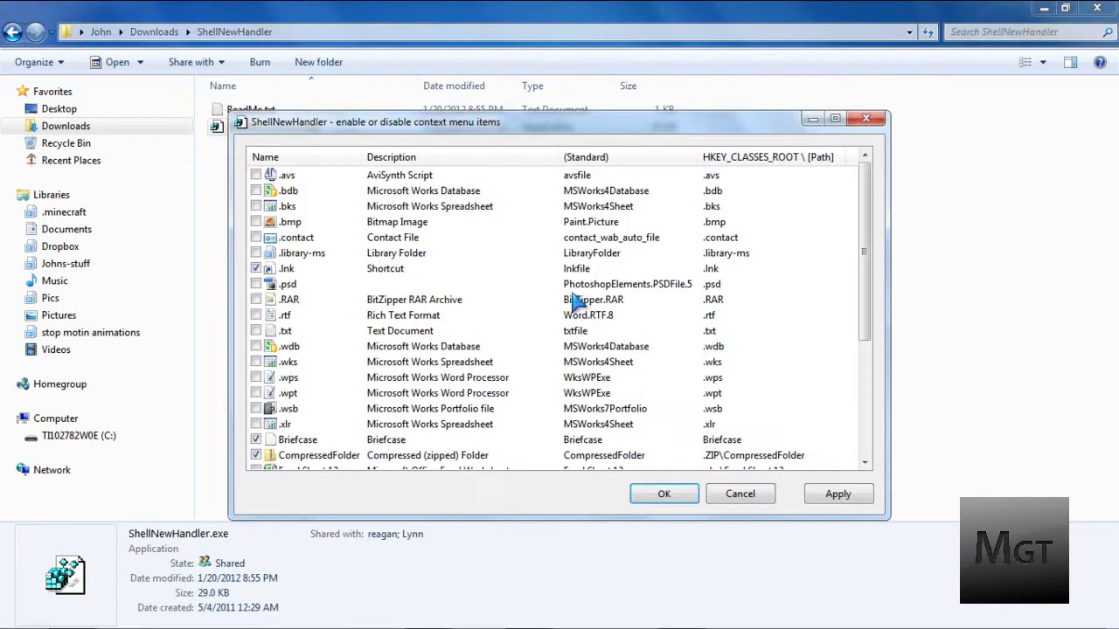
click(257, 270)
scroll(350, 278, down, 2)
scroll(354, 282, down, 2)
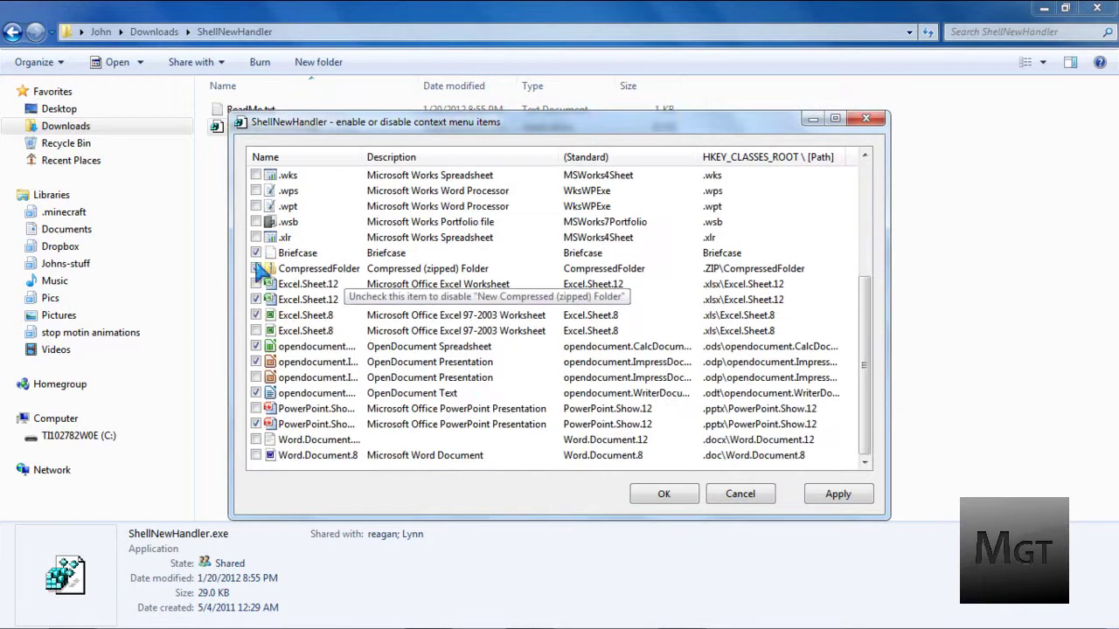
scroll(262, 277, up, 3)
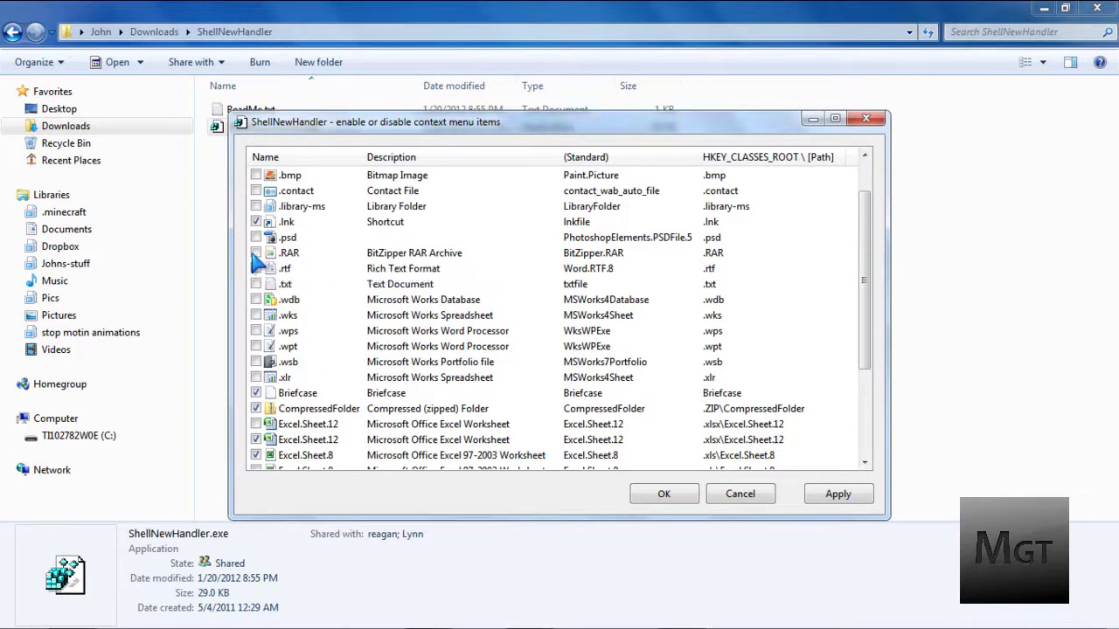
scroll(288, 279, down, 3)
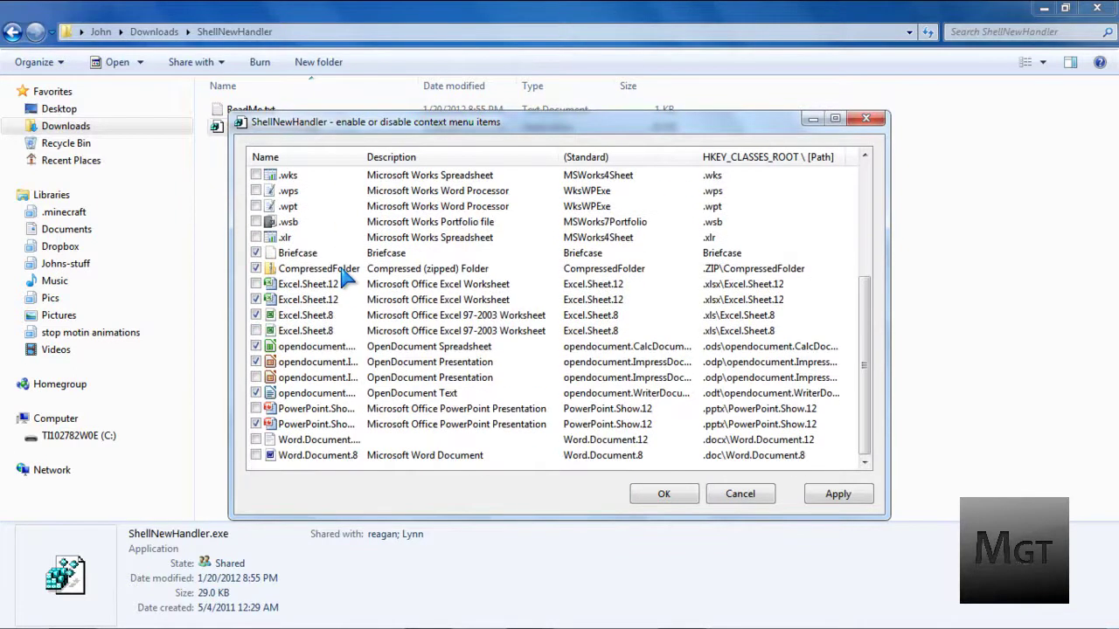
click(256, 300)
click(255, 424)
scroll(349, 253, up, 6)
scroll(553, 418, down, 6)
Step: Apply the ShellNewHandler changes and confirm New shows only Folder, Shortcut, OpenDocument Spreadsheet/Text and Compressed Folder
click(663, 494)
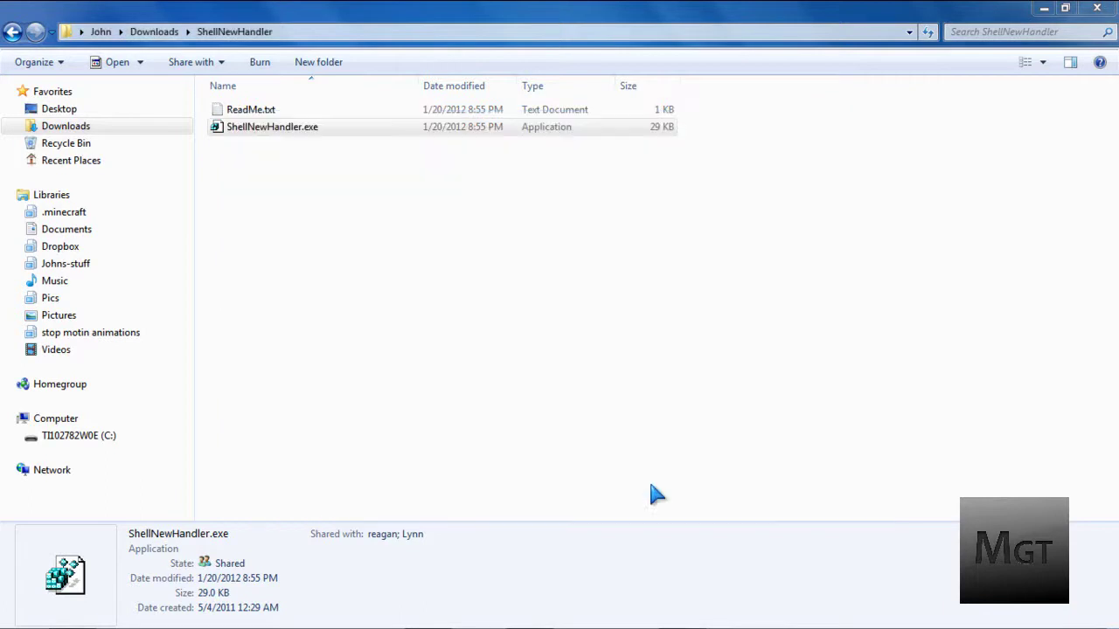
right_click(344, 202)
mouse_move(391, 403)
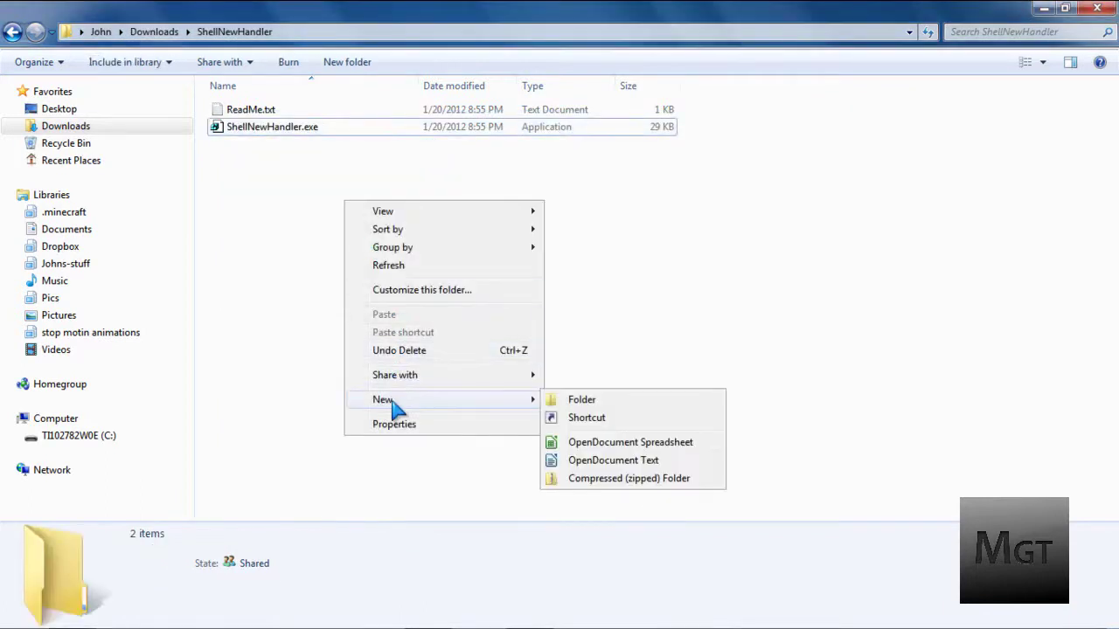